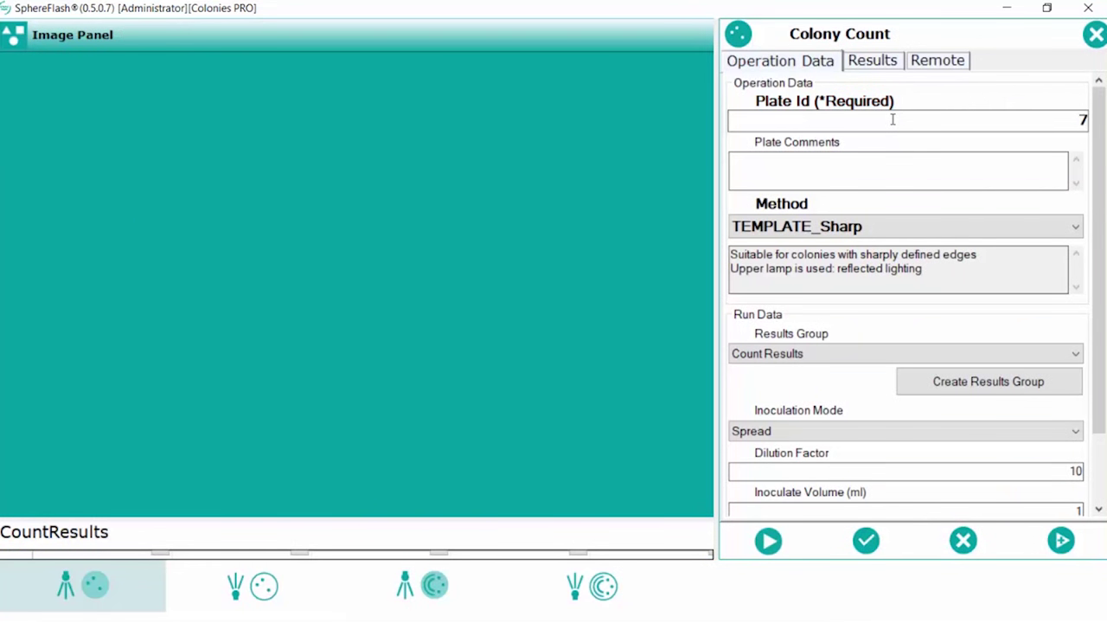
# Count plate 7 with the Red and Blue method, giving 41 red and 26 blue colonies.
pyautogui.click(881, 227)
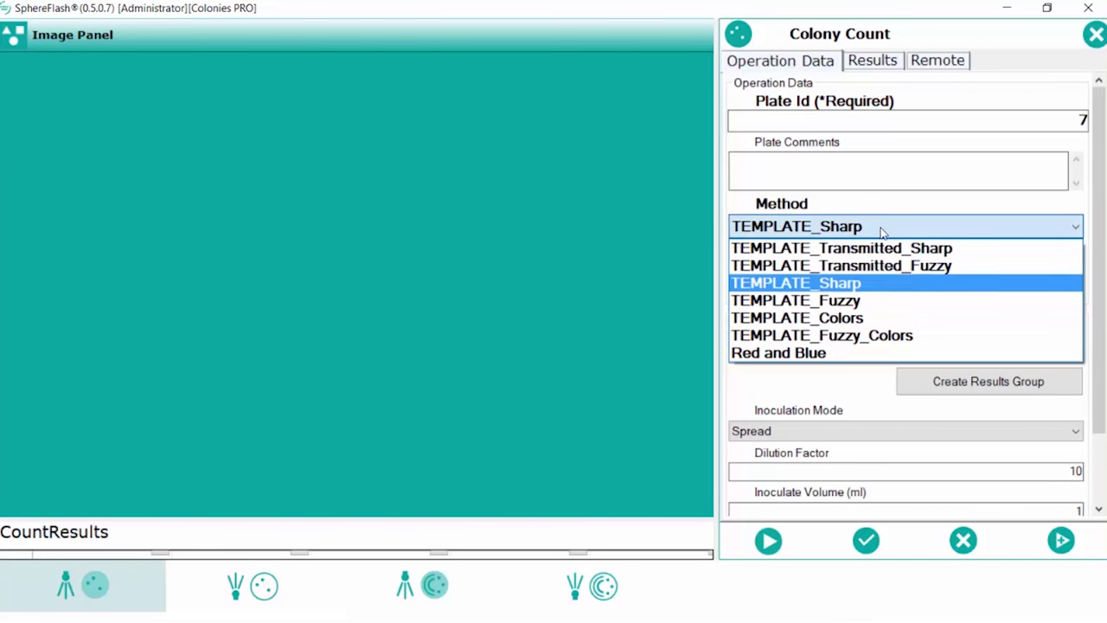
pyautogui.click(846, 353)
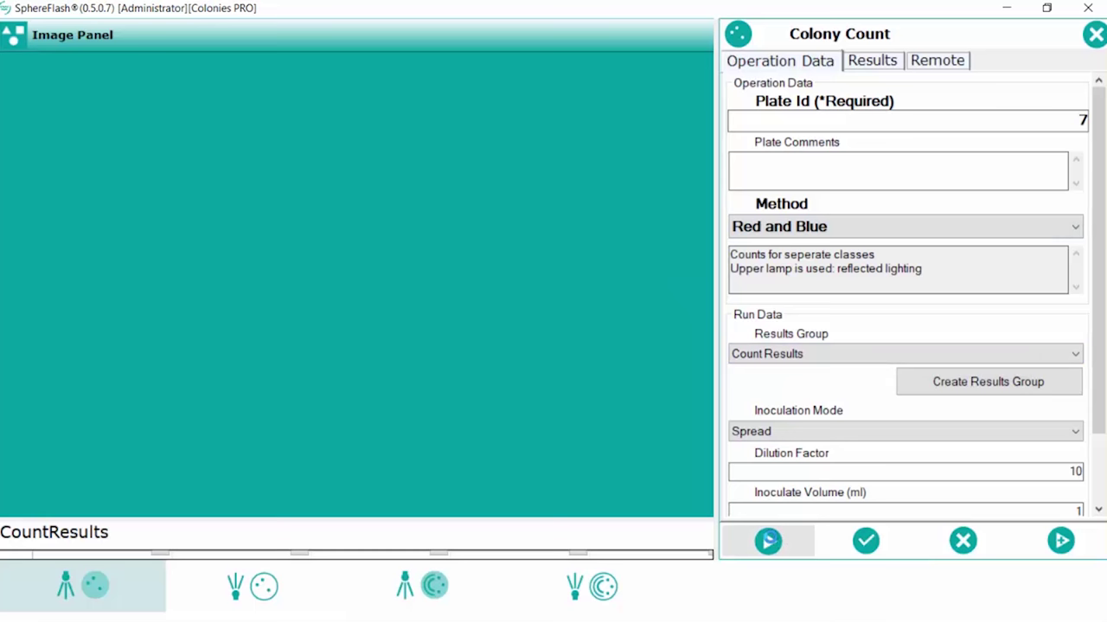
pyautogui.click(769, 538)
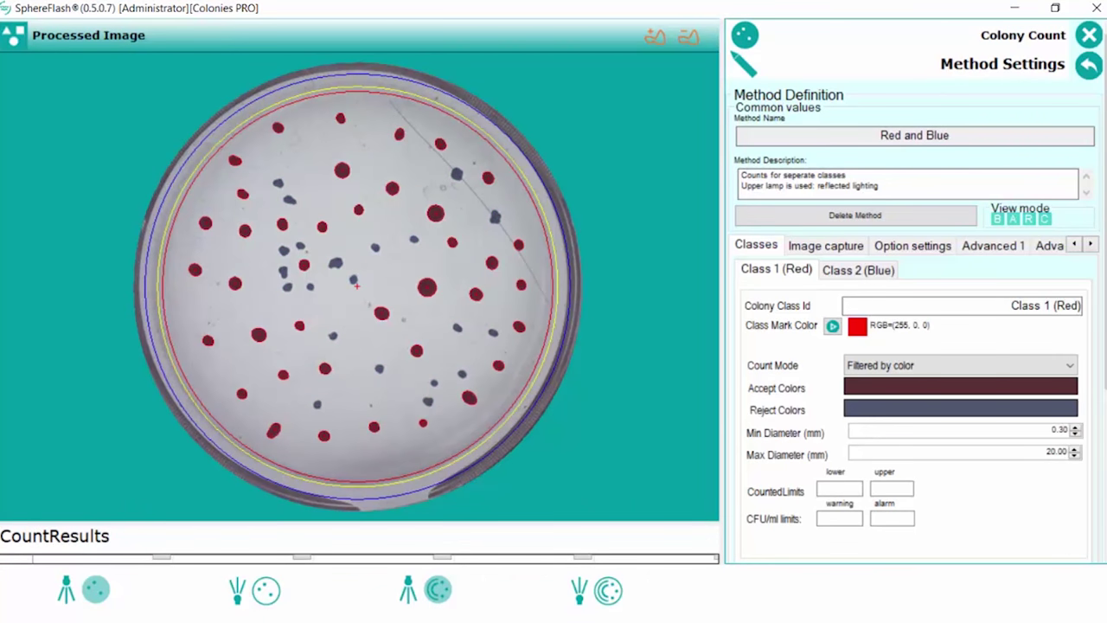
# Look through the Red and Blue method's class tabs and its 41 red / 26 blue results.
pyautogui.scroll(-3, 816, 317)
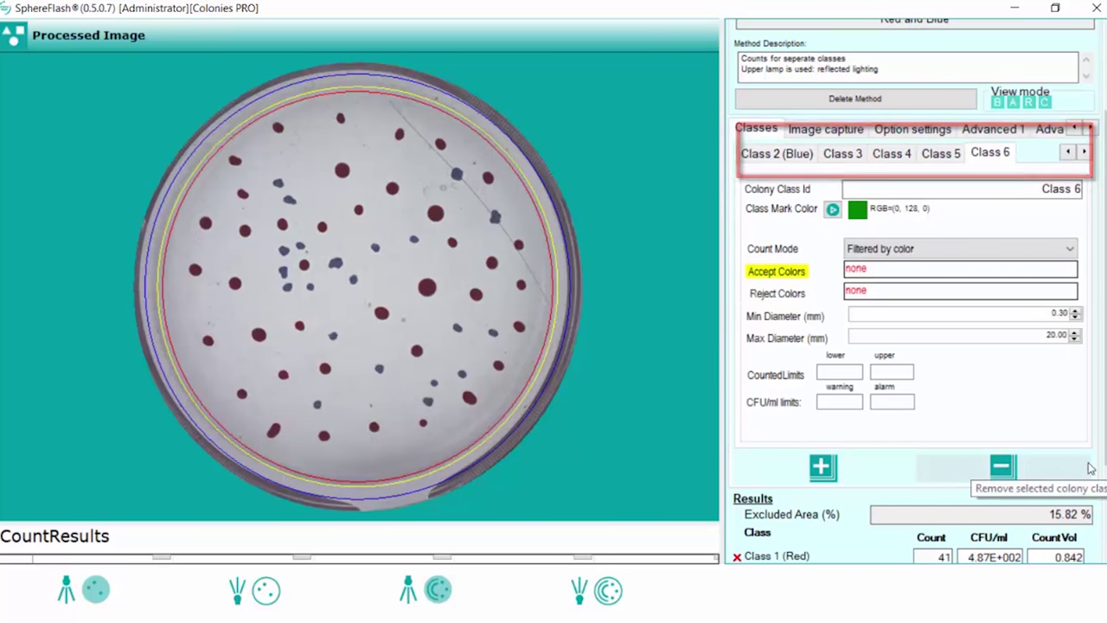
pyautogui.scroll(-1, 999, 468)
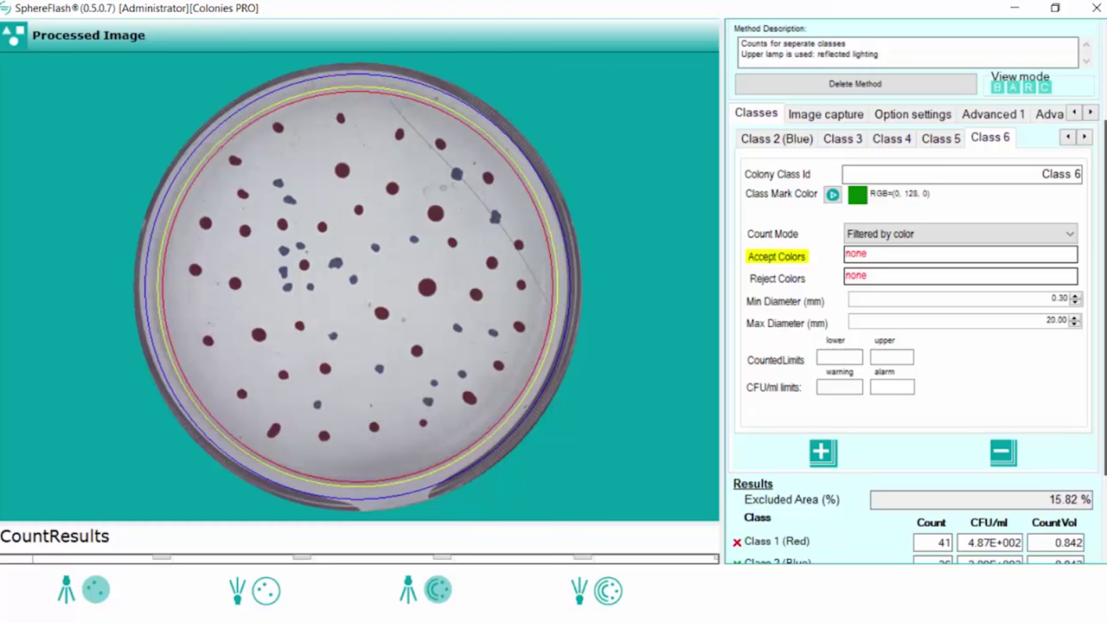
pyautogui.scroll(-2, 917, 291)
pyautogui.scroll(-2, 917, 291)
pyautogui.scroll(-2, 917, 291)
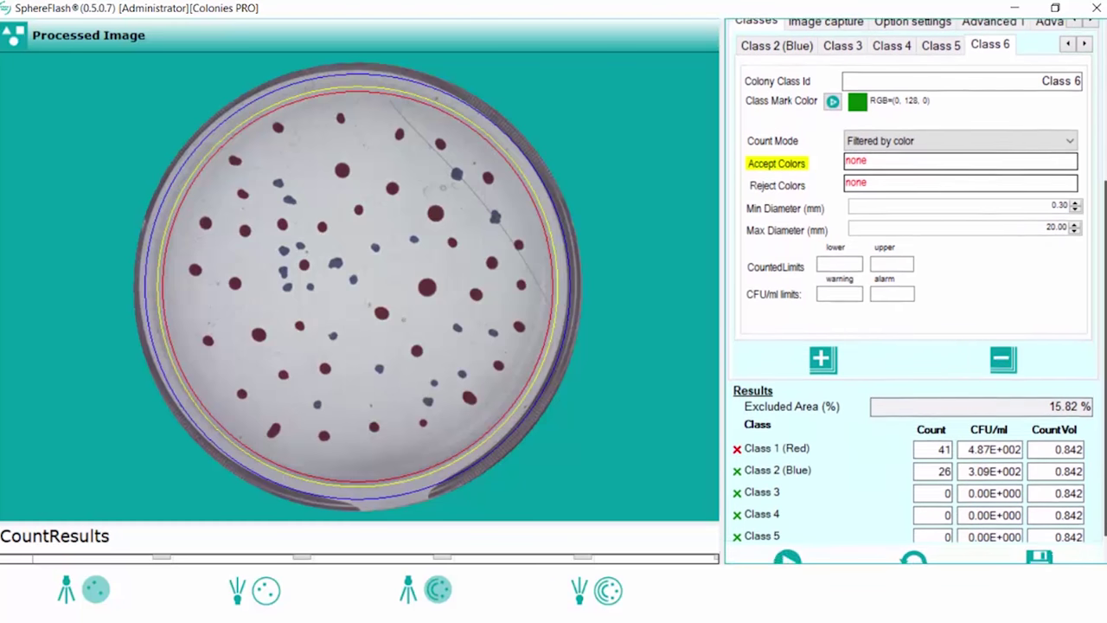
pyautogui.scroll(-1, 917, 291)
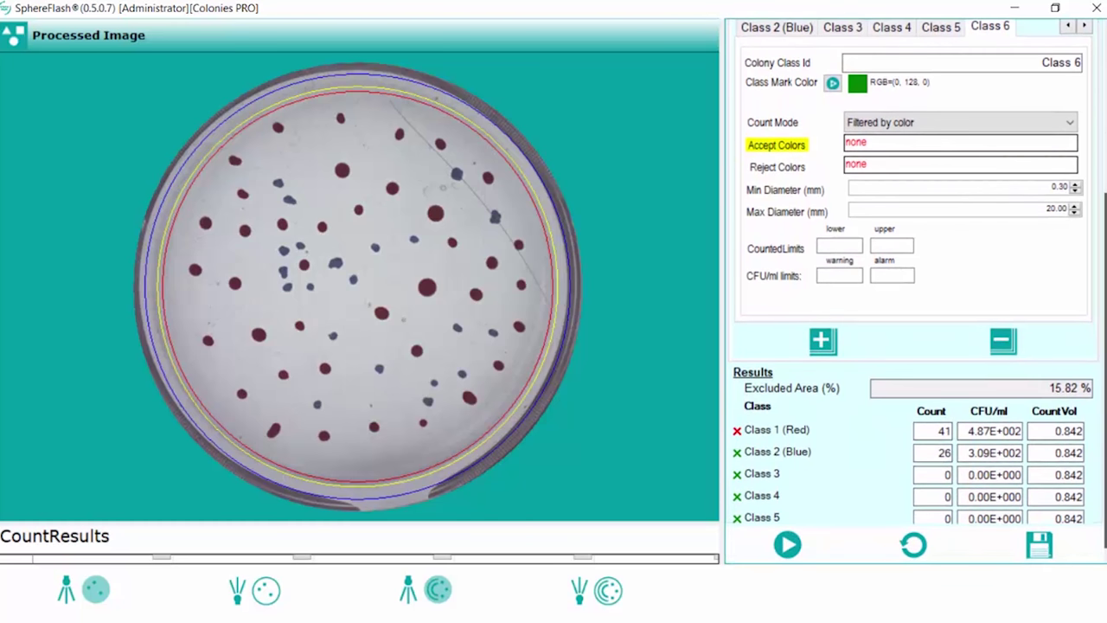
pyautogui.scroll(10, 917, 290)
pyautogui.scroll(3, 917, 291)
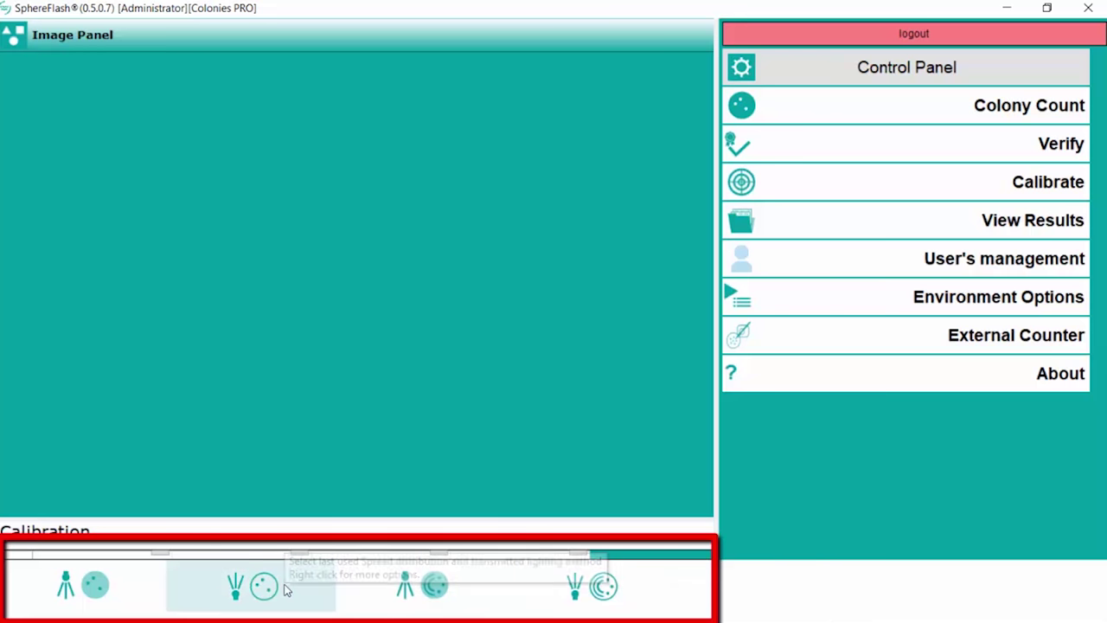
# View the list of existing user accounts, then close it.
pyautogui.click(929, 102)
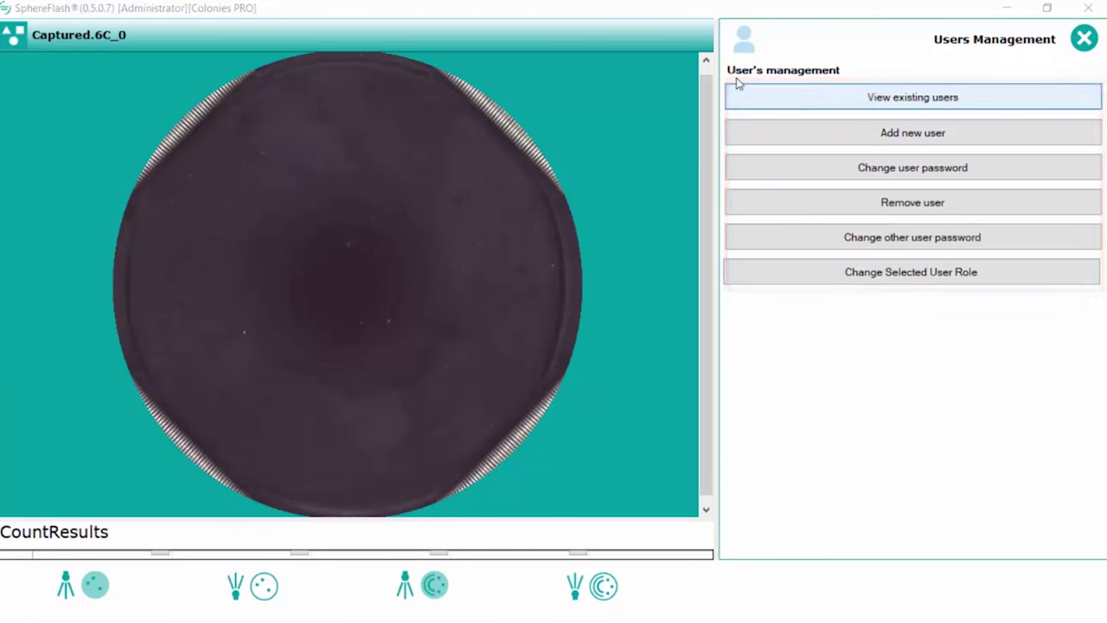
pyautogui.click(923, 101)
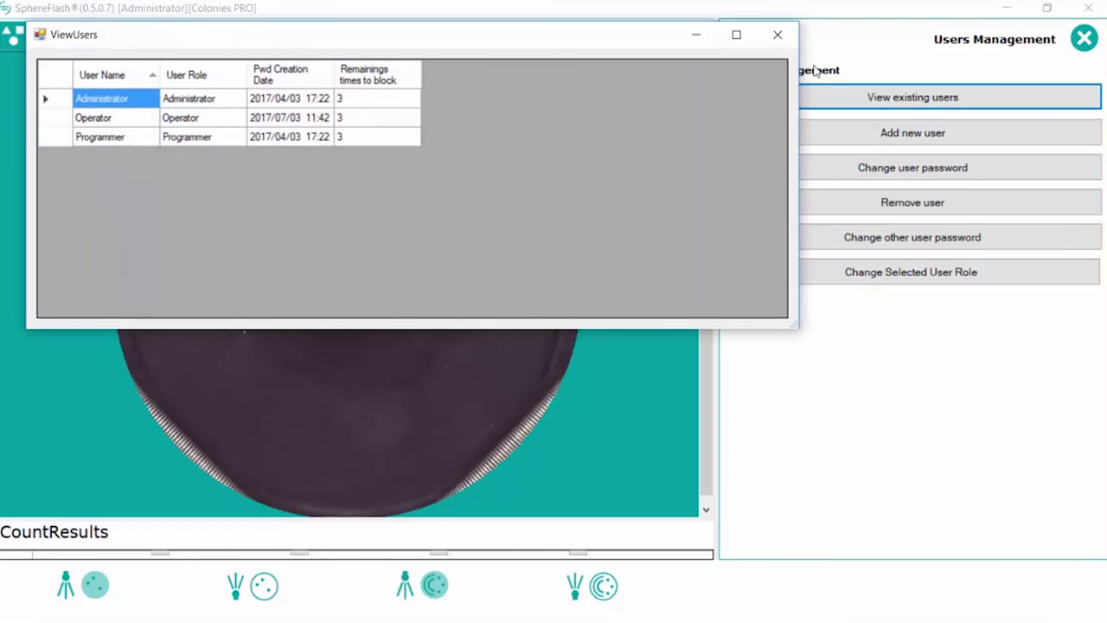
pyautogui.click(777, 37)
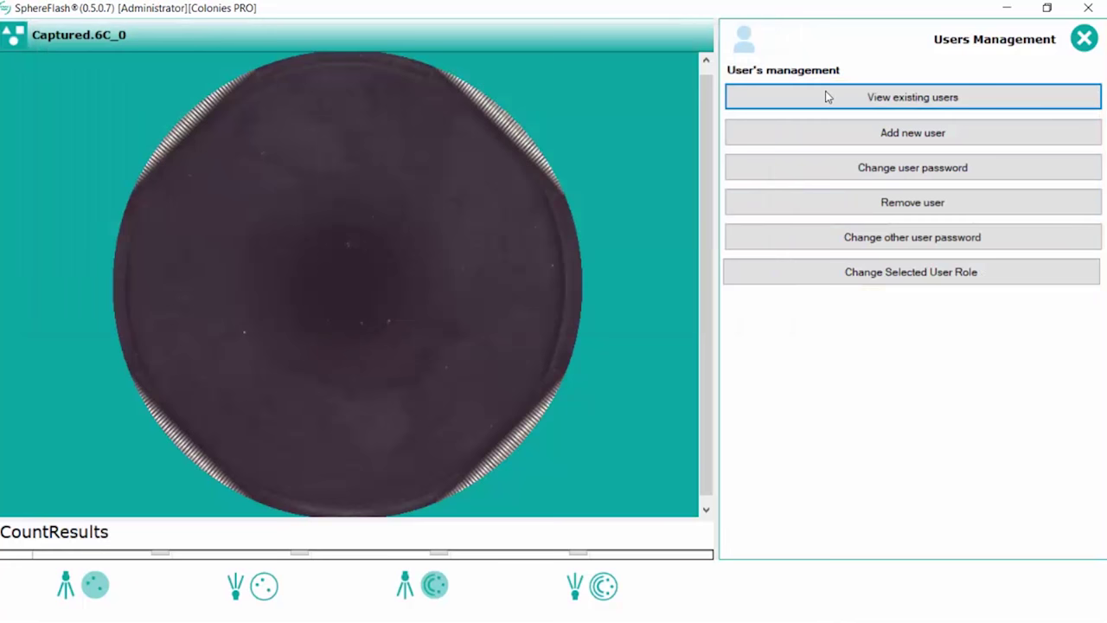
# Cancel the new-user form without adding anyone, then log out.
pyautogui.click(906, 135)
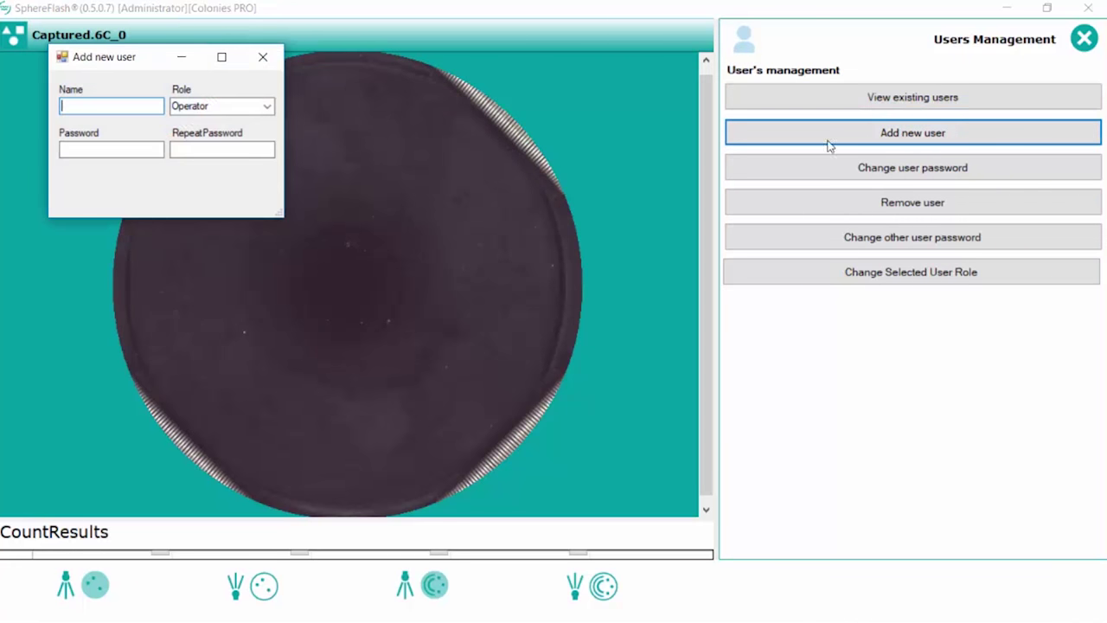
pyautogui.click(263, 57)
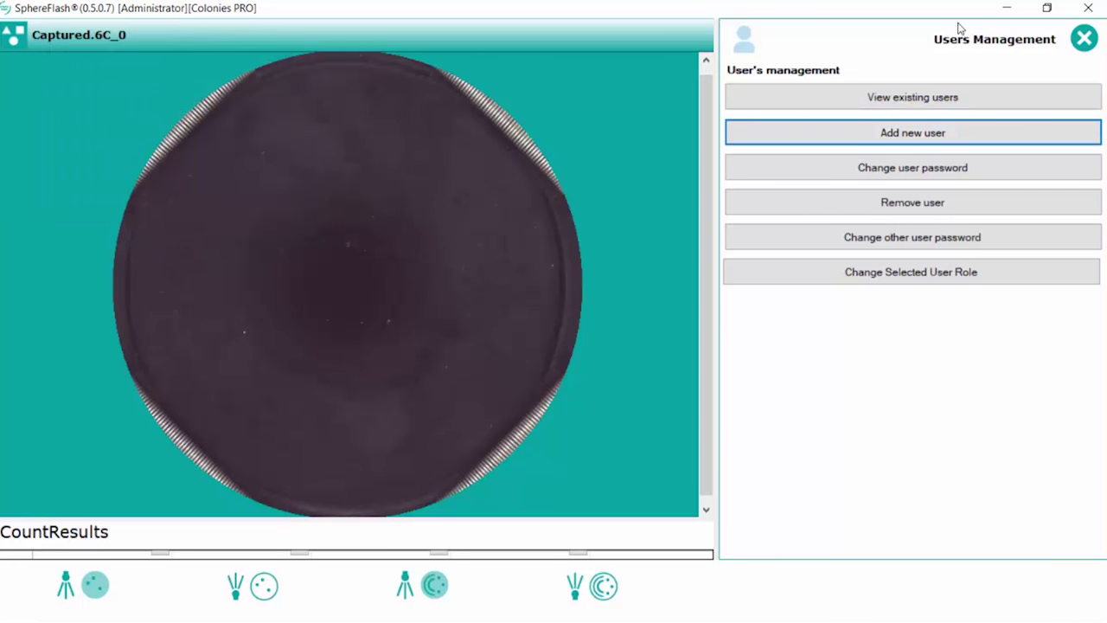
pyautogui.click(1084, 38)
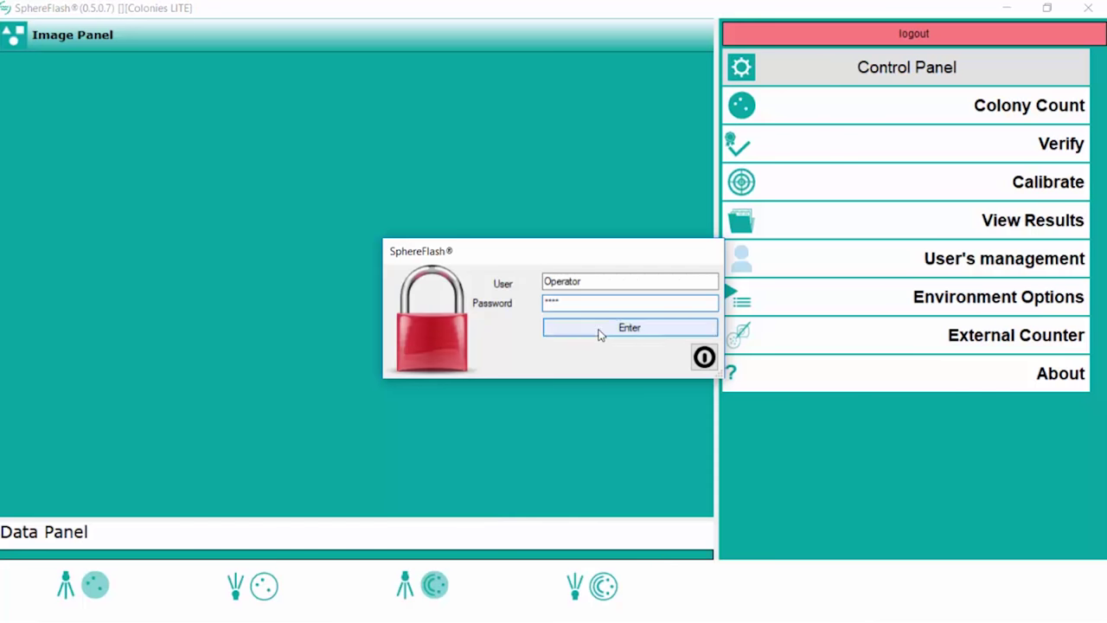
# Log back in and view the Audit Trail from June 3, 2017 onward.
pyautogui.press('Return')
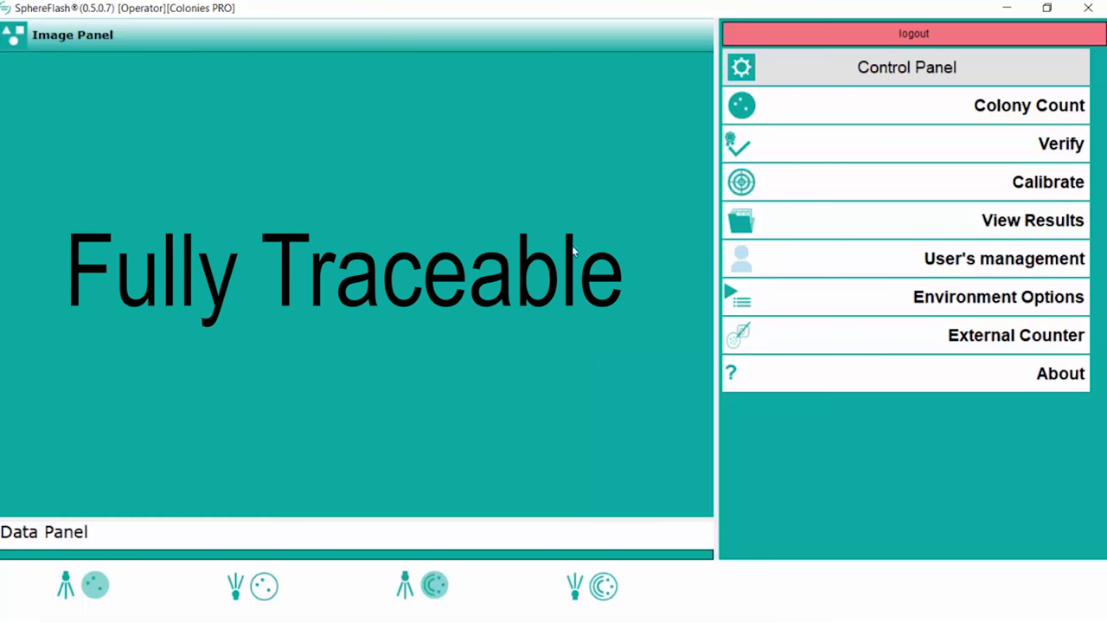
pyautogui.click(941, 219)
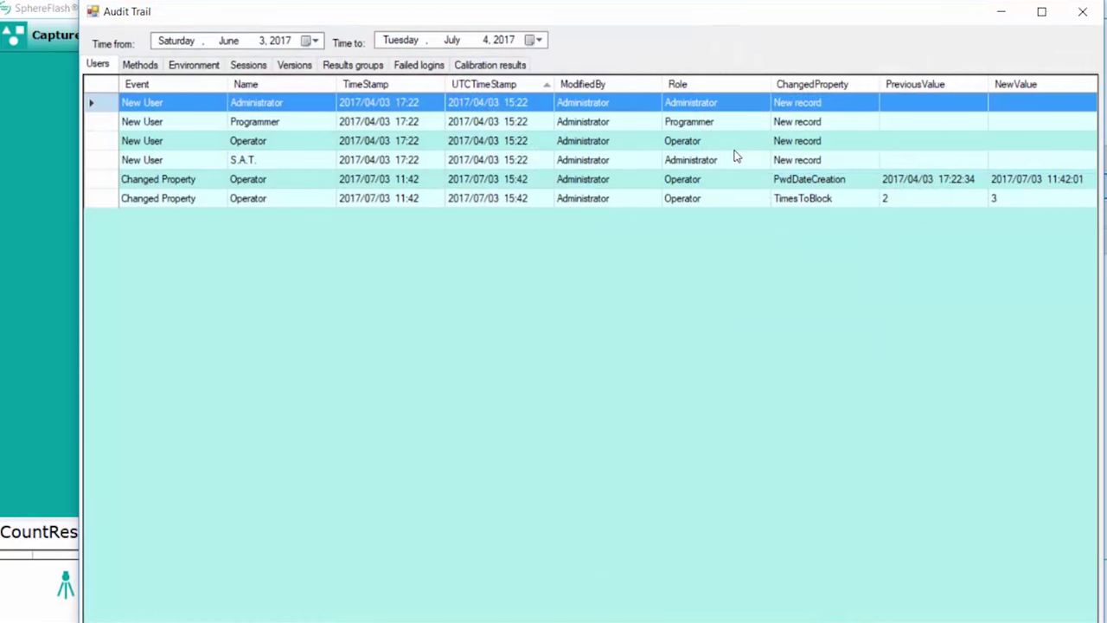
pyautogui.click(314, 41)
pyautogui.click(256, 41)
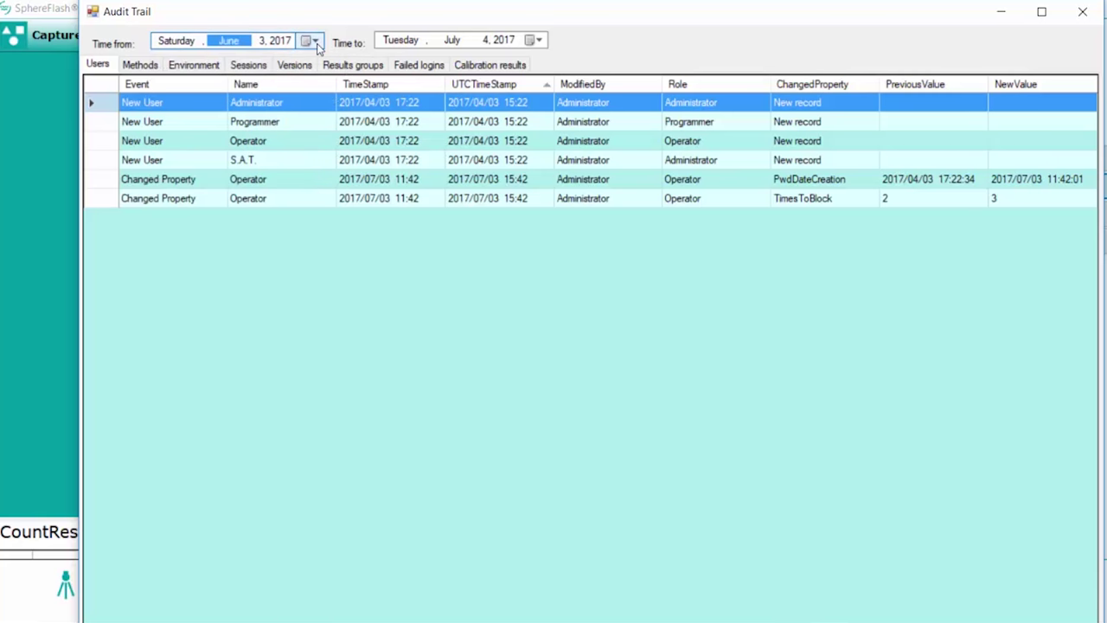
# Close the audit trail and bring up the calibration settings.
pyautogui.click(1066, 12)
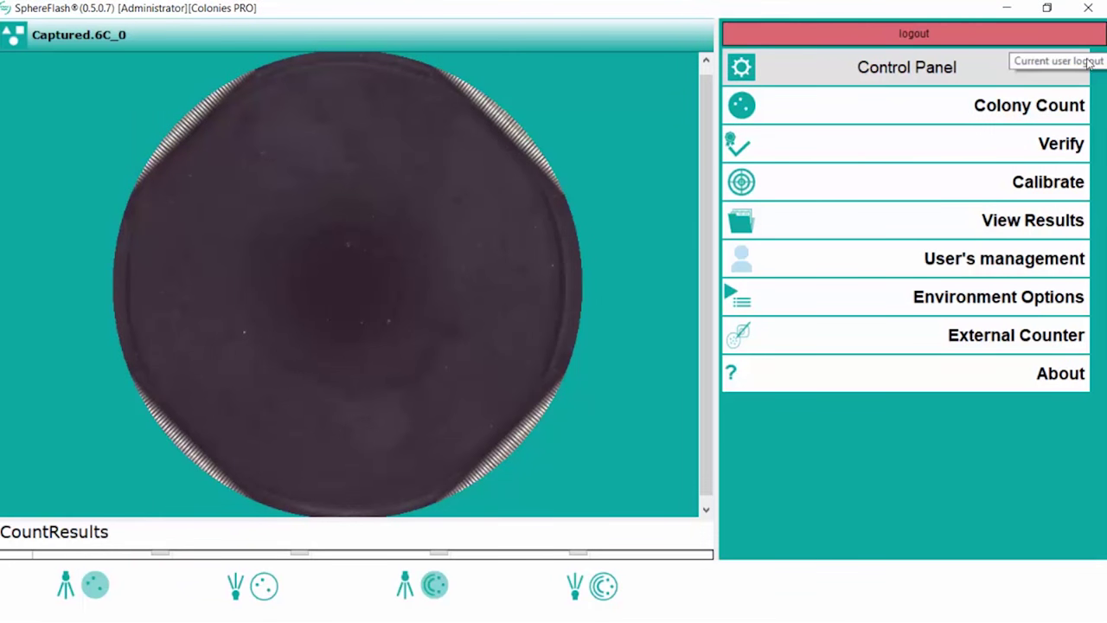
pyautogui.click(1035, 187)
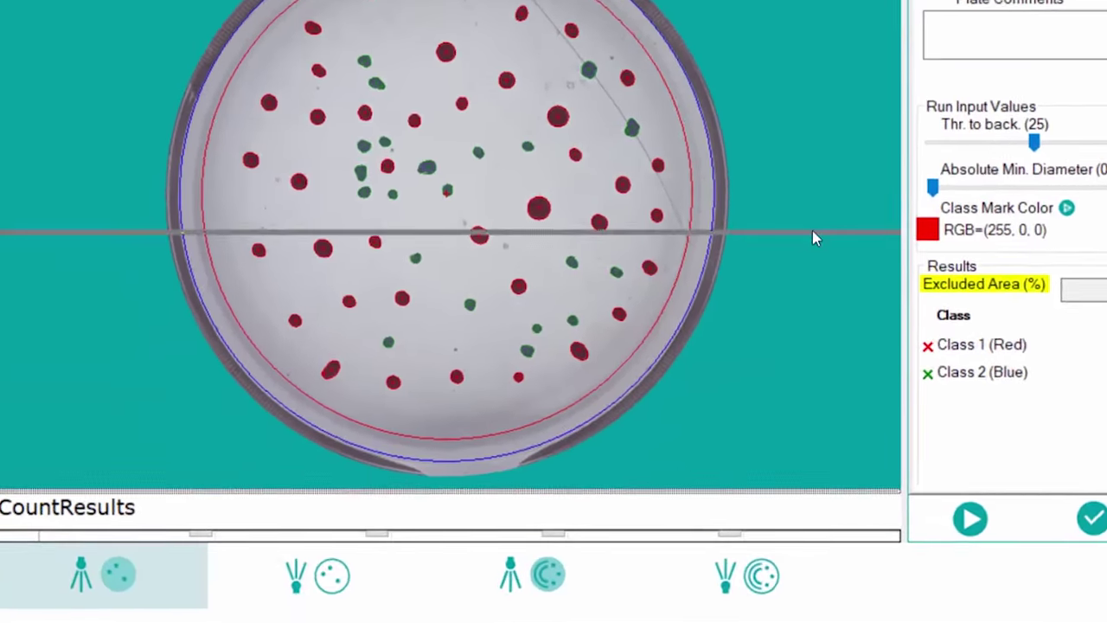
# Enlarge the CountResults table to read the Red and Blue counts for plates 9, 8 and 7.
pyautogui.moveTo(617, 471); pyautogui.dragTo(640, 329)
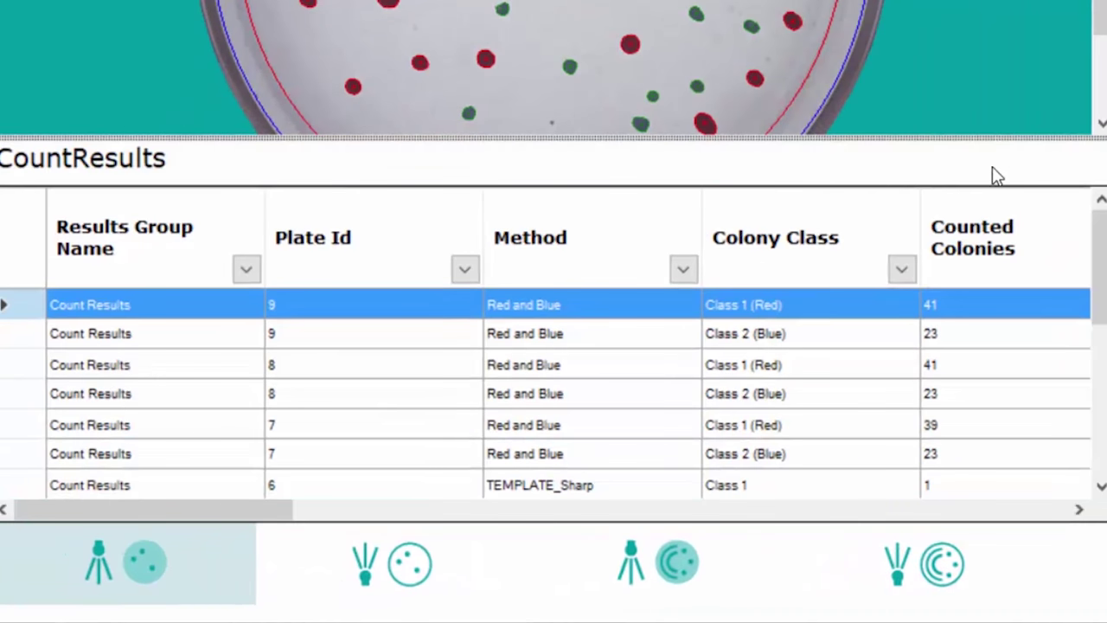